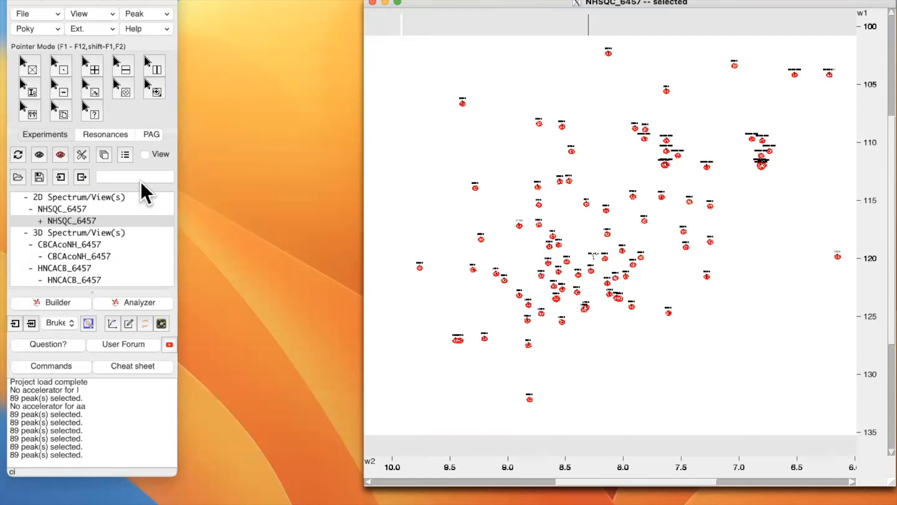
# Select all peaks in the NHSQC_6457 spectrum with the selection pointer mode and open the Strip Plot window.
pyautogui.click(26, 62)
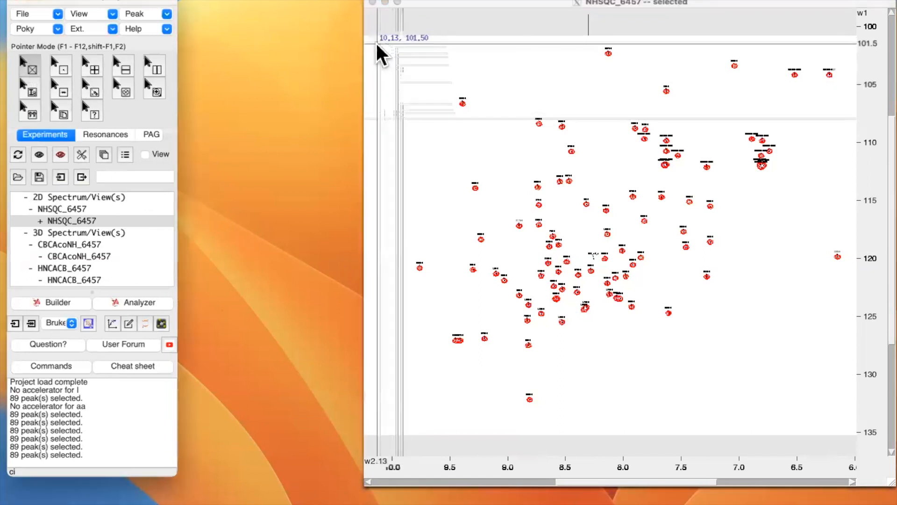
pyautogui.moveTo(377, 38); pyautogui.dragTo(849, 412)
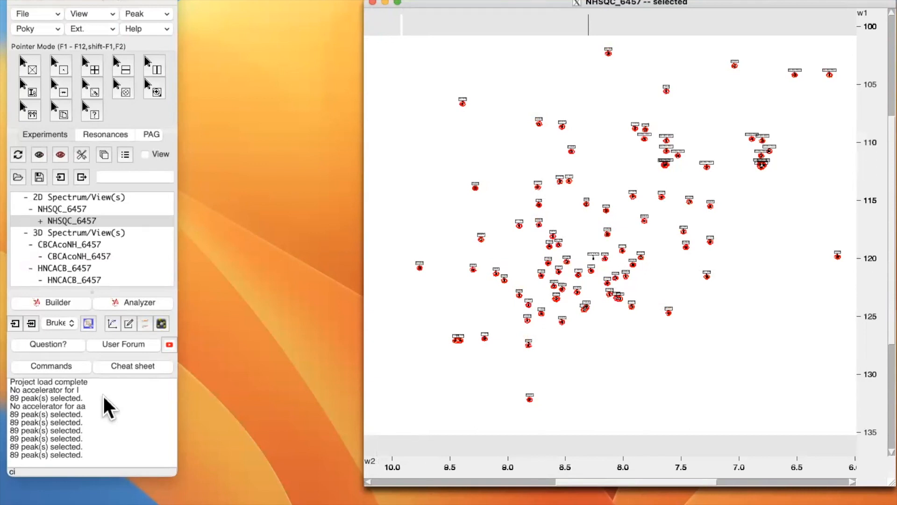
pyautogui.press('s')
pyautogui.press('p')
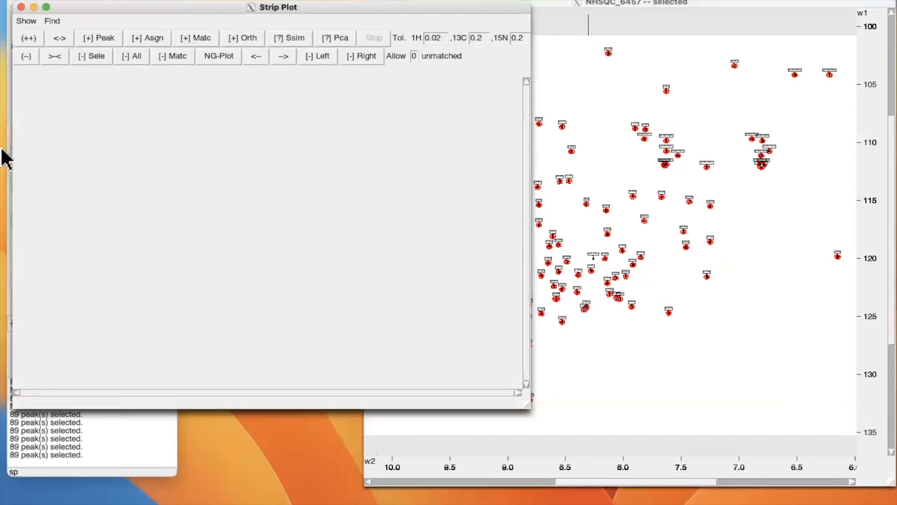
# Apply the CV strip settings with 10 best strips and masking option -1, and close the dialog.
pyautogui.click(32, 20)
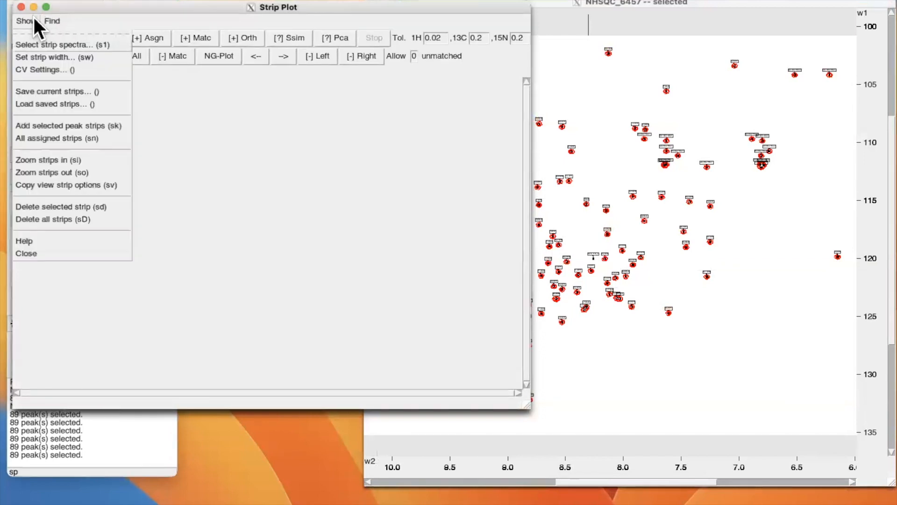
pyautogui.click(38, 68)
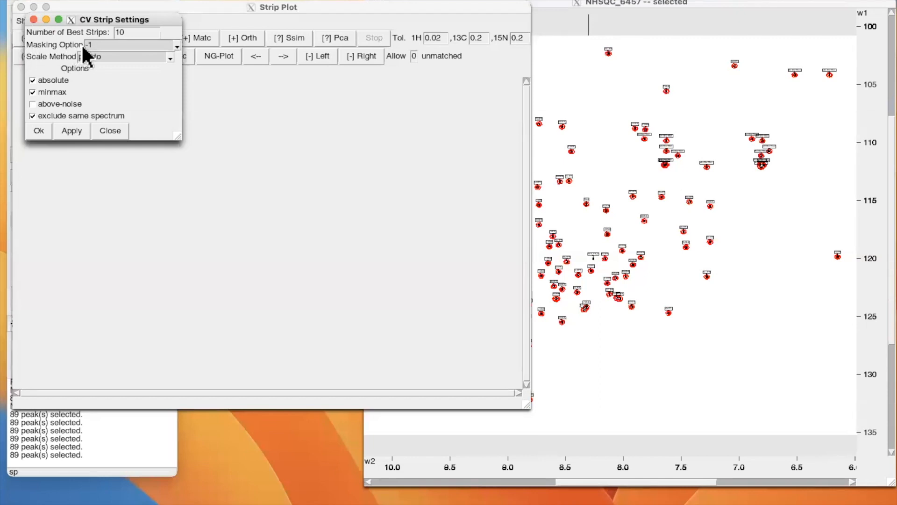
pyautogui.click(71, 132)
pyautogui.click(111, 132)
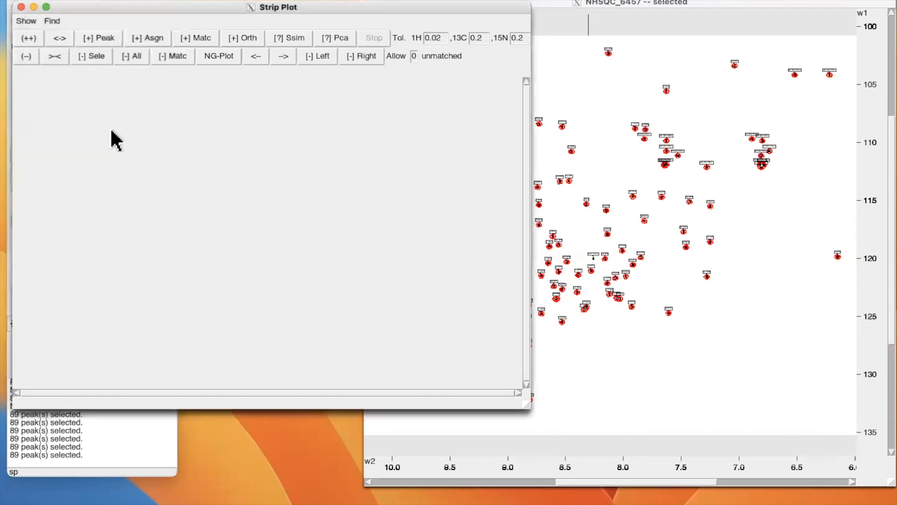
# Choose CBCAcoNH_6457 and HNCACB_6457 as the strip spectra, using HCN axes.
pyautogui.click(27, 21)
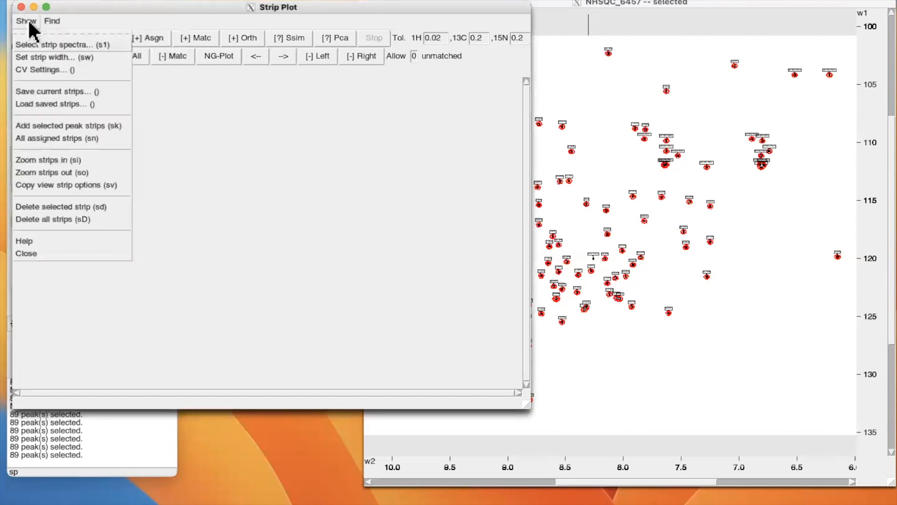
pyautogui.click(36, 47)
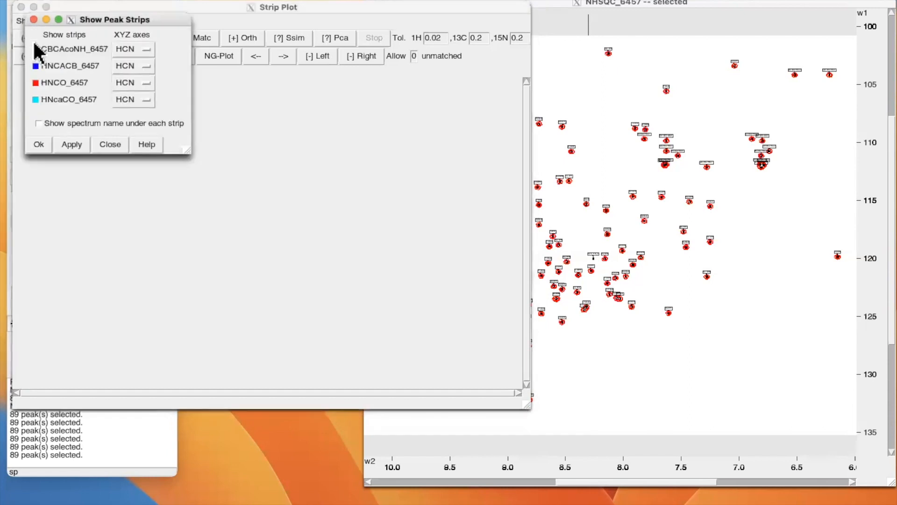
pyautogui.click(35, 66)
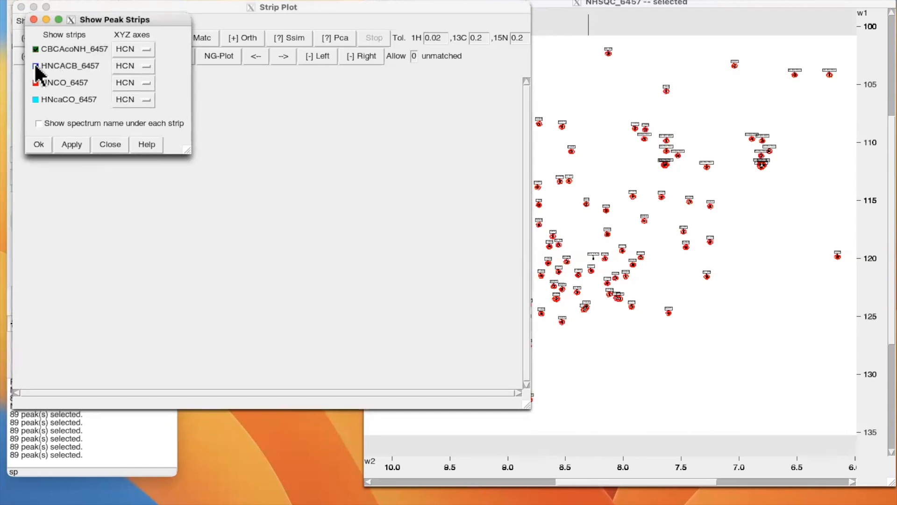
pyautogui.click(35, 65)
pyautogui.click(110, 145)
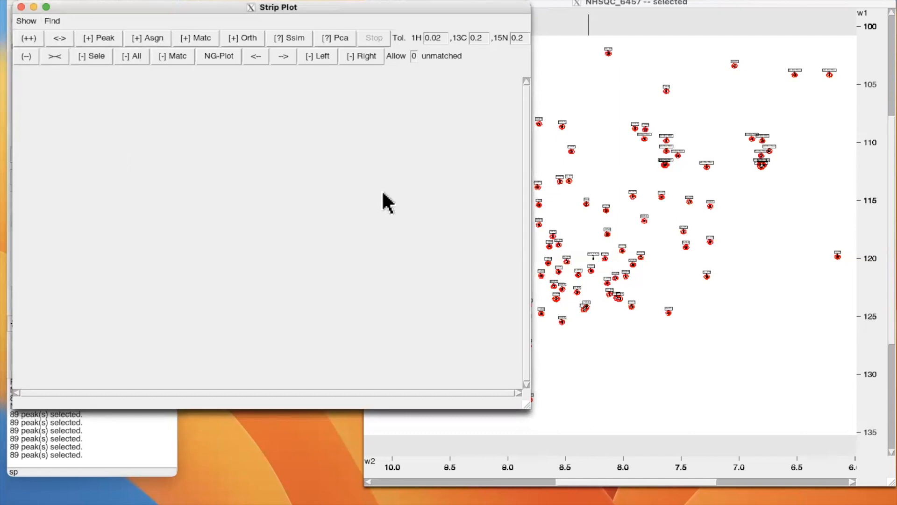
# Select the V17 peak in NHSQC_6457, add its strips to the strip plot and narrow the strips.
pyautogui.click(773, 274)
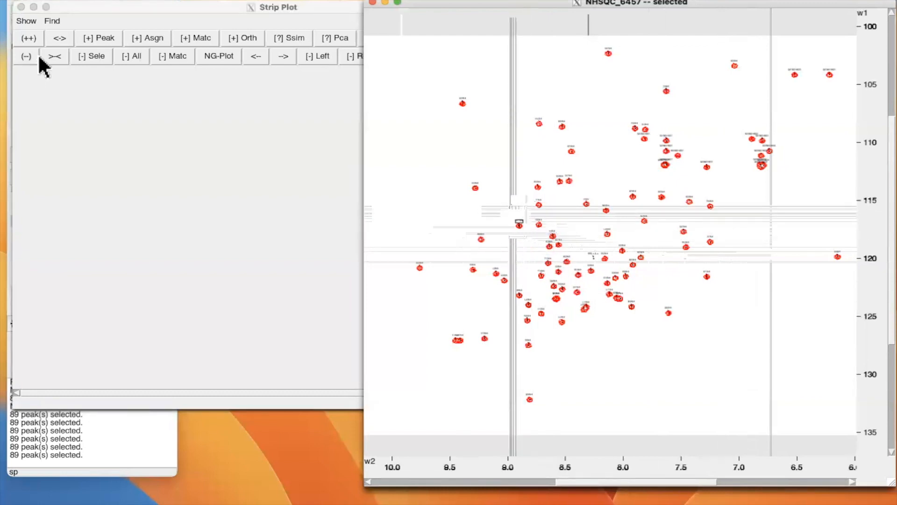
pyautogui.click(105, 38)
pyautogui.click(105, 37)
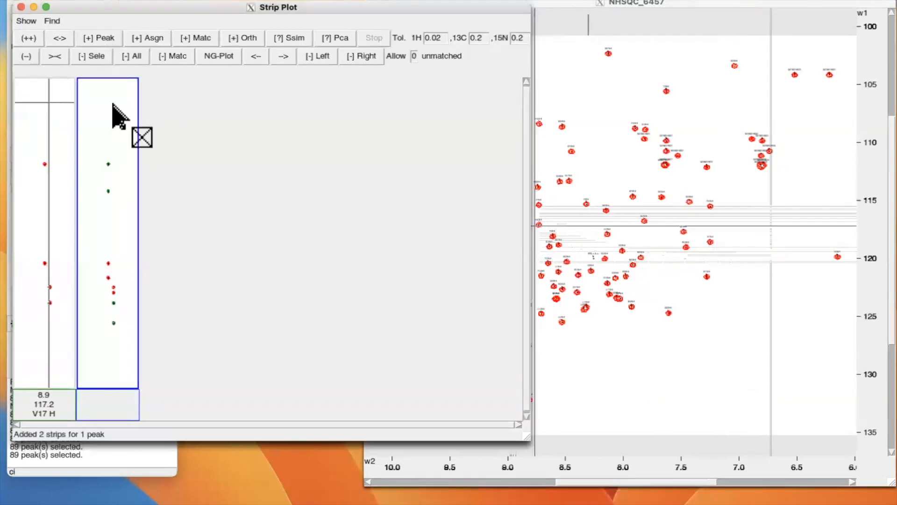
pyautogui.click(53, 57)
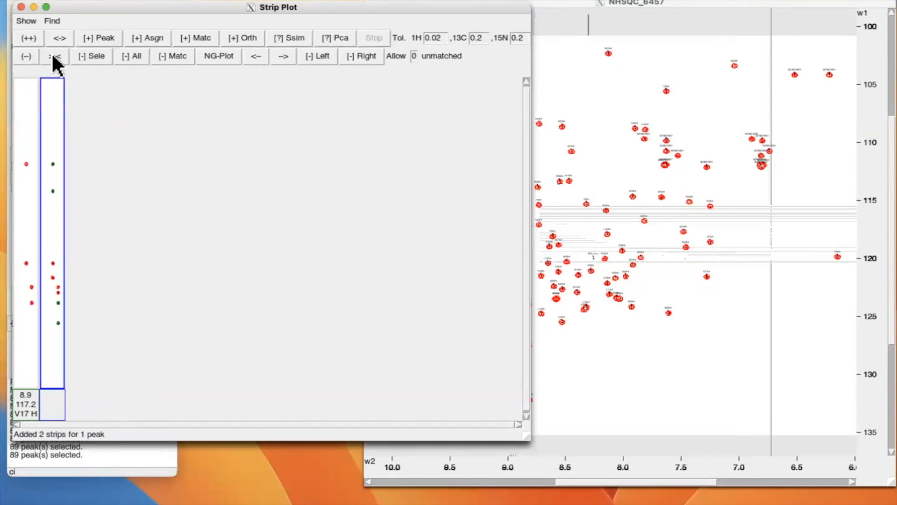
# Select all NHSQC_6457 peaks, add their strips to the strip plot, and fit the Strip Plot window on screen.
pyautogui.click(632, 82)
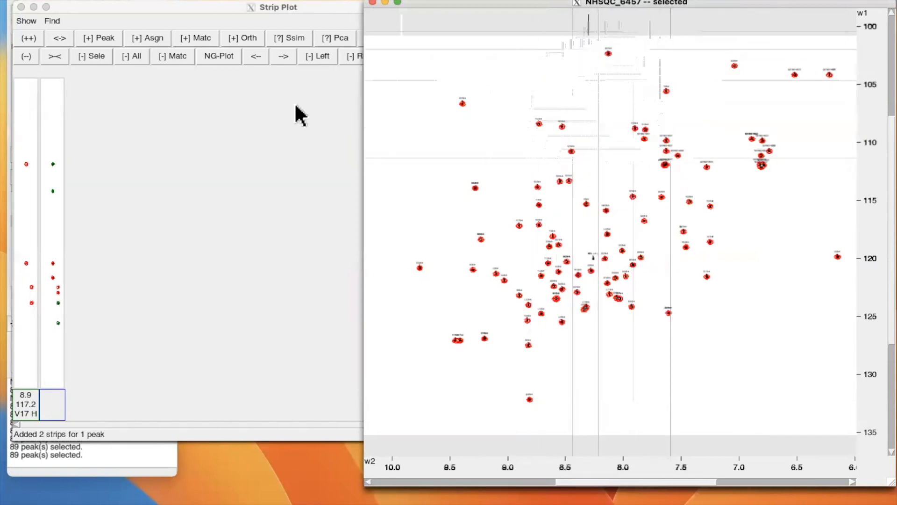
pyautogui.click(105, 38)
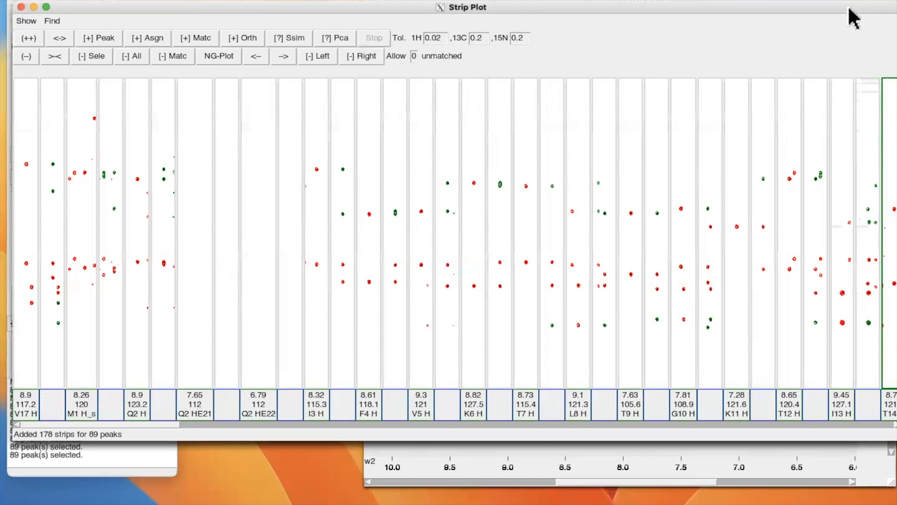
pyautogui.moveTo(855, 8); pyautogui.dragTo(845, 9)
pyautogui.moveTo(894, 437); pyautogui.dragTo(869, 437)
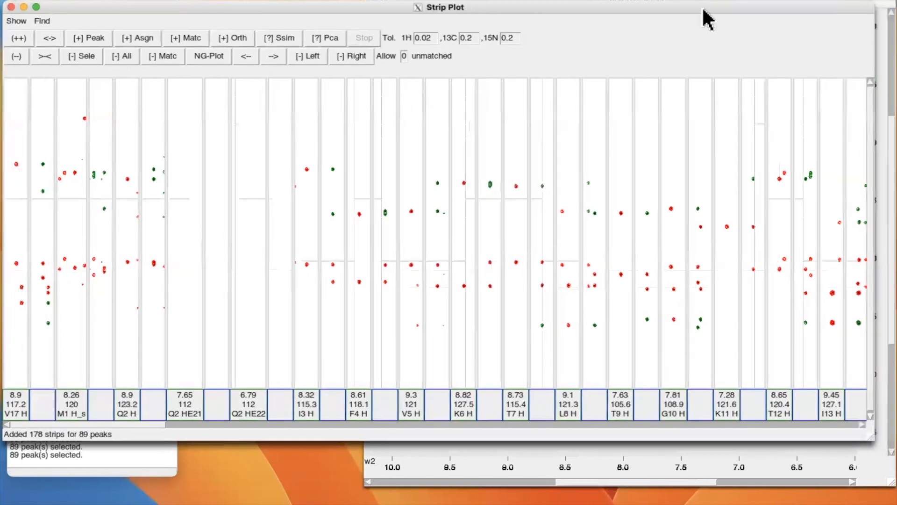
pyautogui.moveTo(701, 16); pyautogui.dragTo(725, 17)
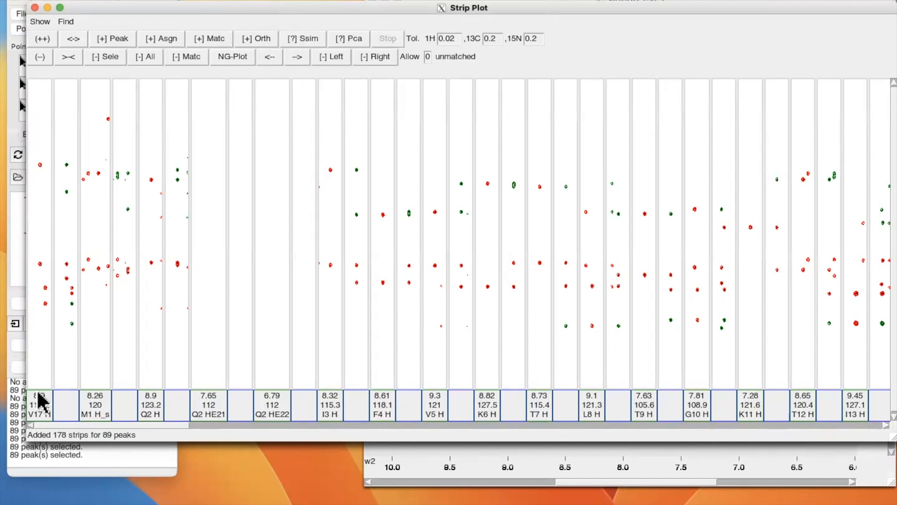
# Select the HNCACB strip of V17, find its most similar strips with Ssim, and compare its peaks with the first match.
pyautogui.moveTo(41, 401); pyautogui.dragTo(57, 149)
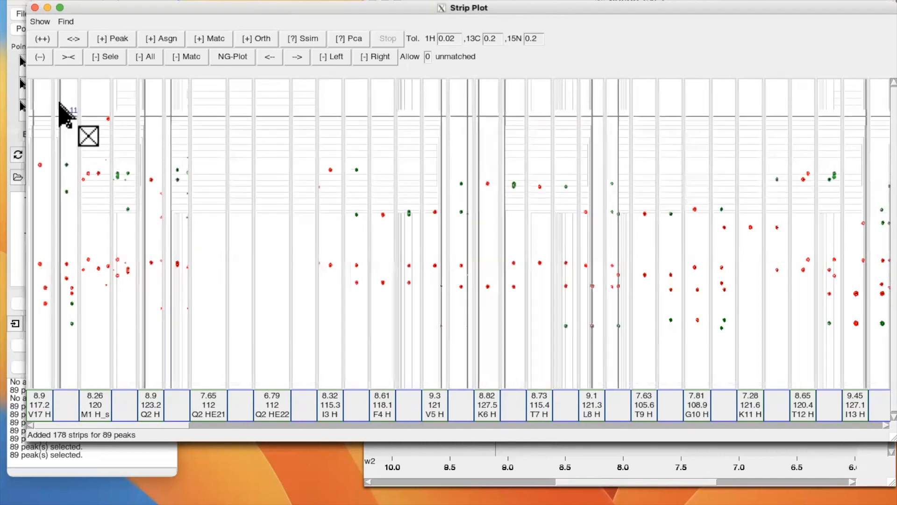
pyautogui.click(43, 37)
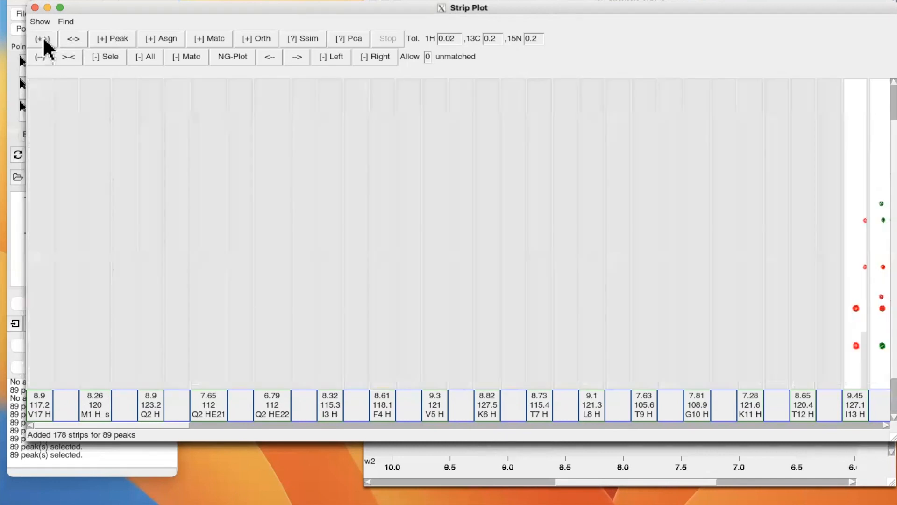
pyautogui.click(43, 38)
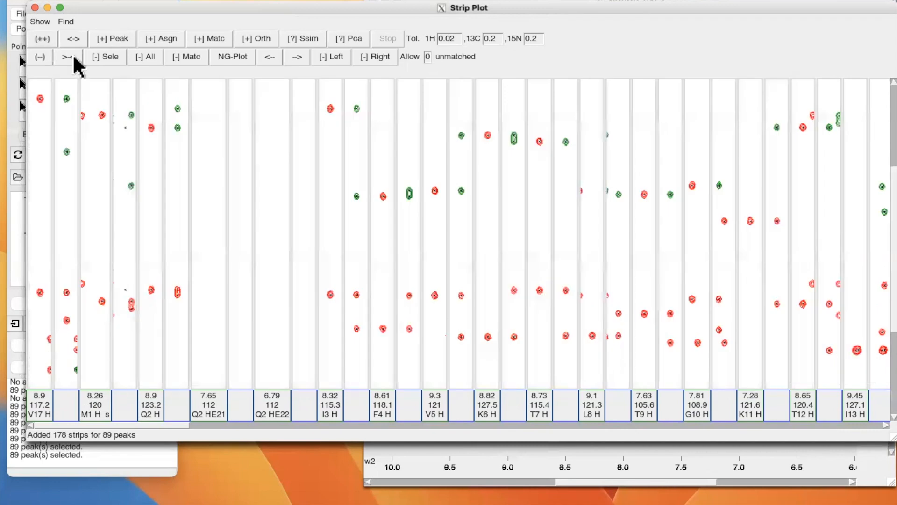
pyautogui.moveTo(888, 287); pyautogui.dragTo(887, 258)
pyautogui.click(41, 38)
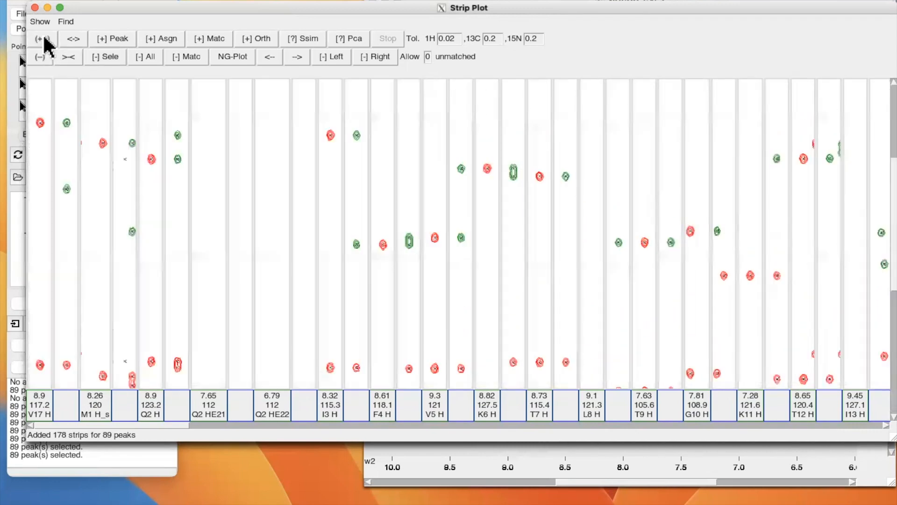
pyautogui.moveTo(887, 181); pyautogui.dragTo(888, 192)
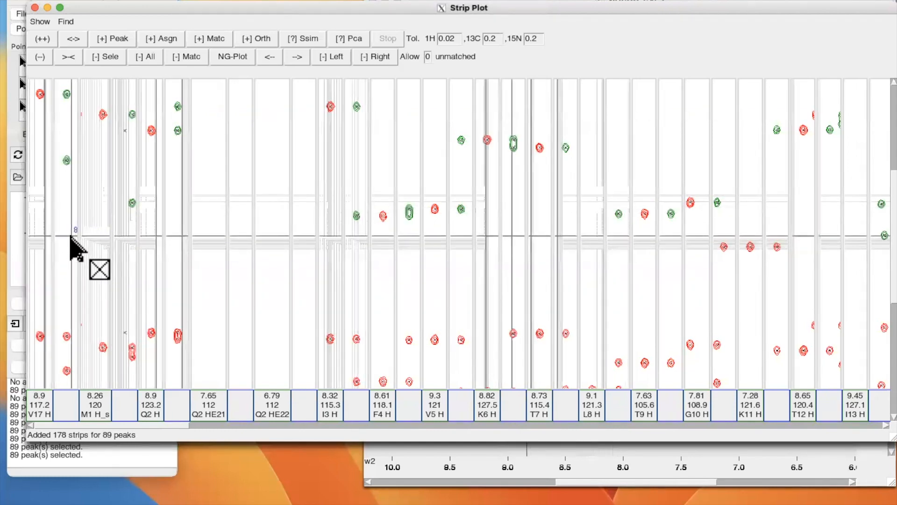
pyautogui.click(69, 235)
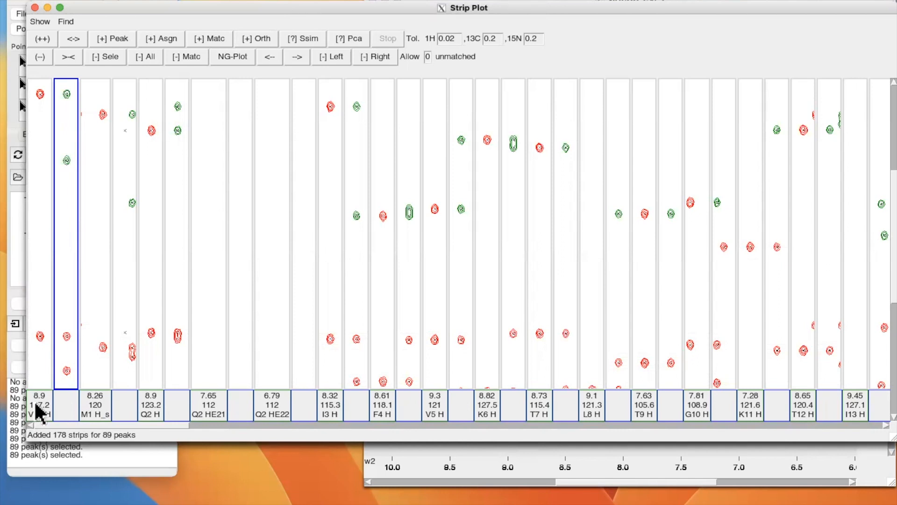
pyautogui.click(307, 38)
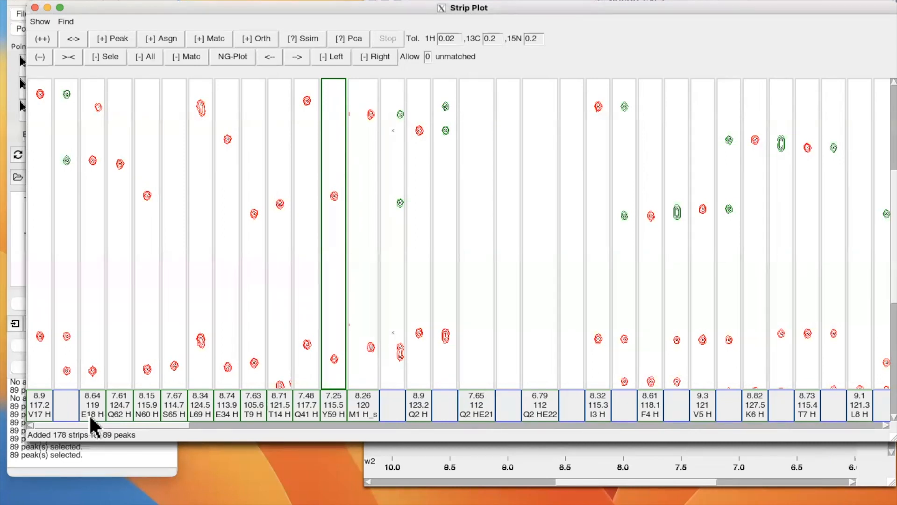
pyautogui.moveTo(91, 419); pyautogui.dragTo(67, 372)
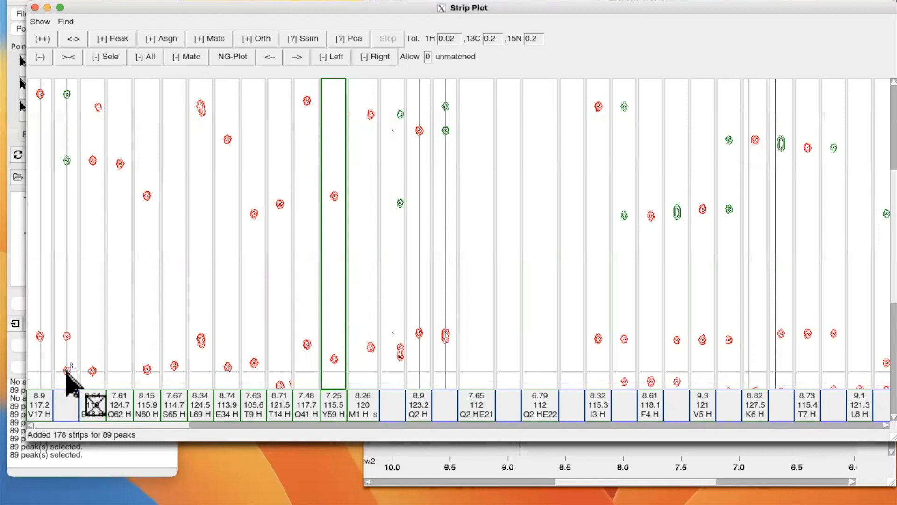
pyautogui.moveTo(66, 372); pyautogui.dragTo(146, 70)
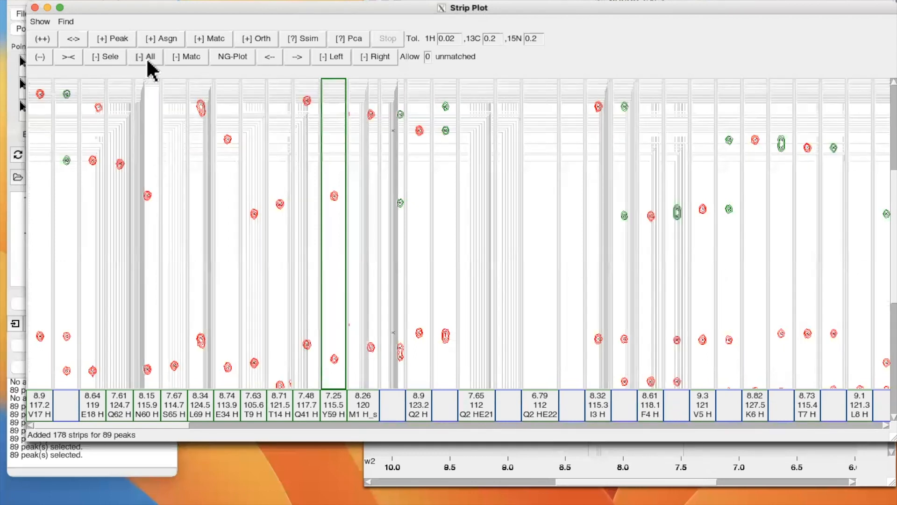
# Delete all strips from the strip plot and open the peak list of the NHSQC_6457 spectrum.
pyautogui.click(146, 55)
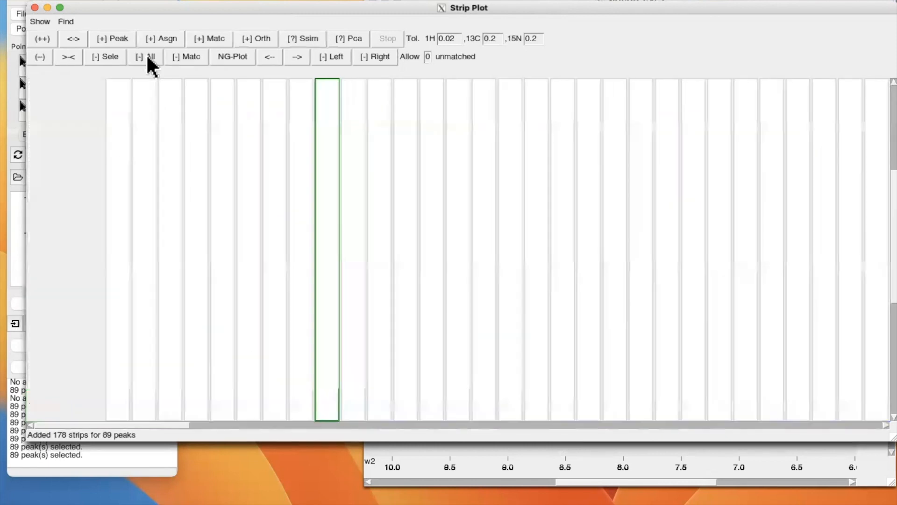
pyautogui.click(700, 431)
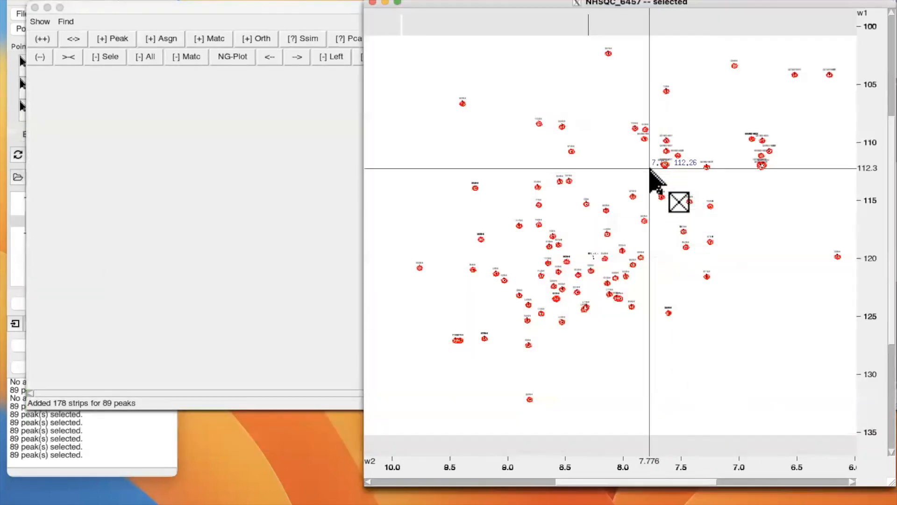
pyautogui.press('l')
pyautogui.press('t')
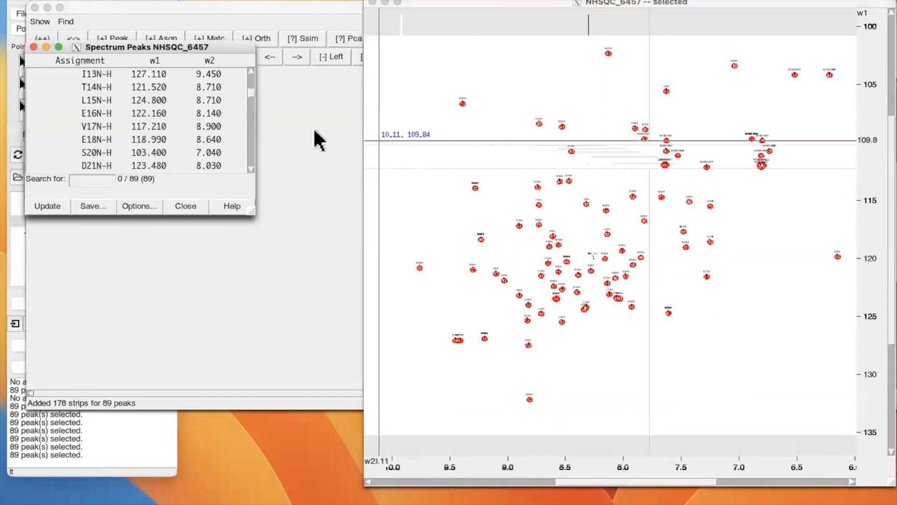
# Locate the V17N-H peak from the peak list and add its strips to the strip plot.
pyautogui.moveTo(251, 88); pyautogui.dragTo(251, 82)
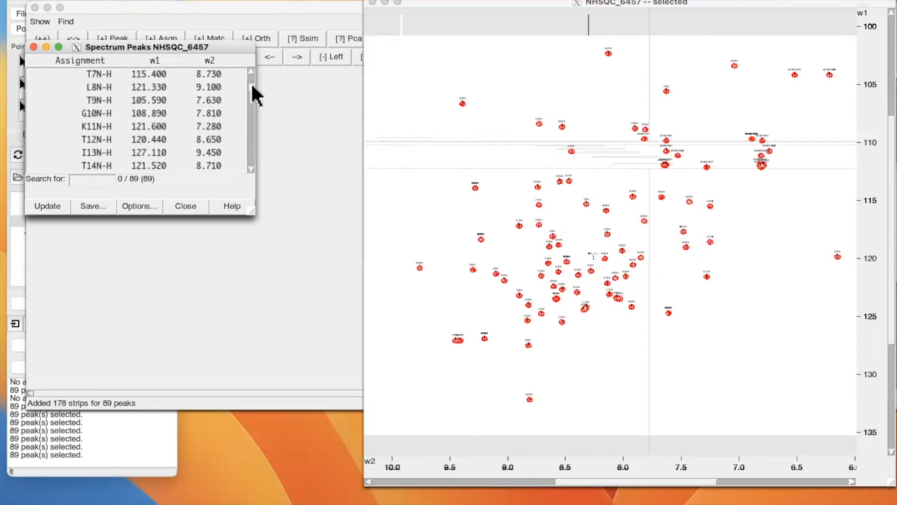
pyautogui.click(250, 169)
pyautogui.click(250, 169)
pyautogui.click(250, 169)
pyautogui.click(250, 168)
pyautogui.doubleClick(180, 153)
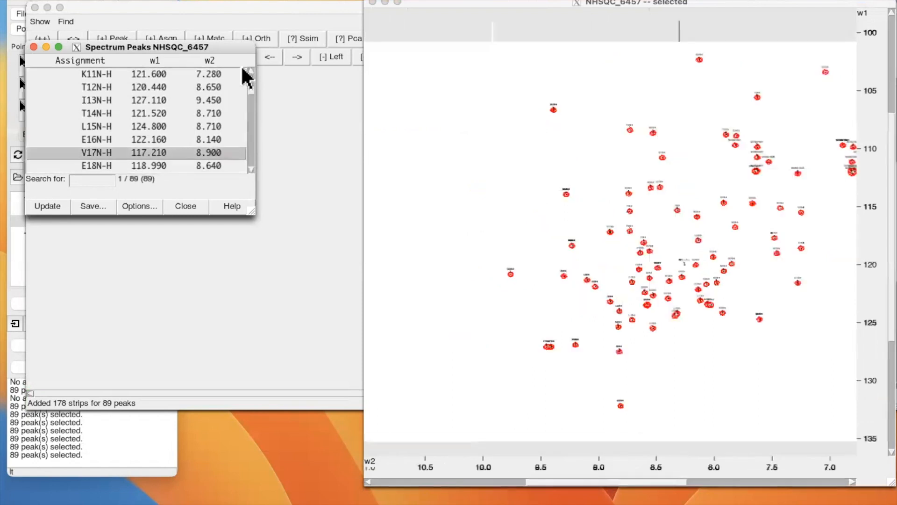
pyautogui.click(283, 13)
pyautogui.click(114, 38)
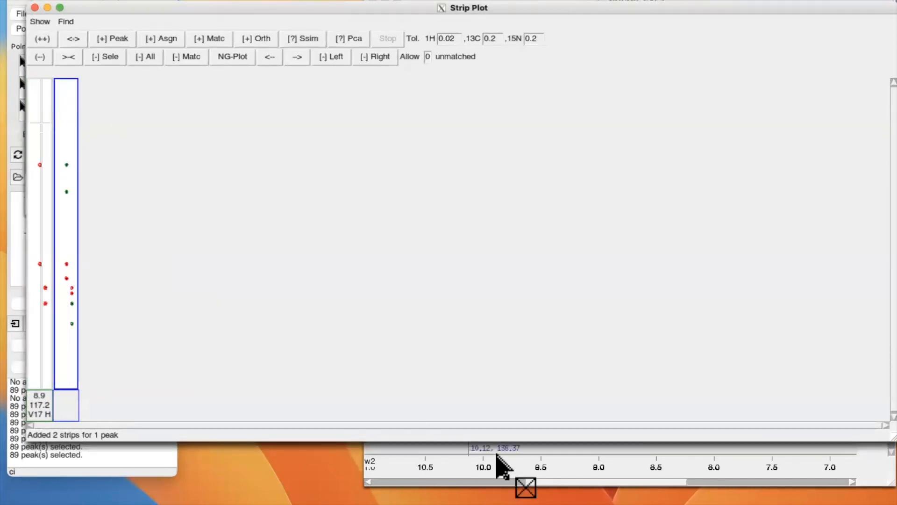
# Reselect all NHSQC_6457 peaks, add their strips after the V17 strips, and narrow the Strip Plot window slightly.
pyautogui.click(500, 464)
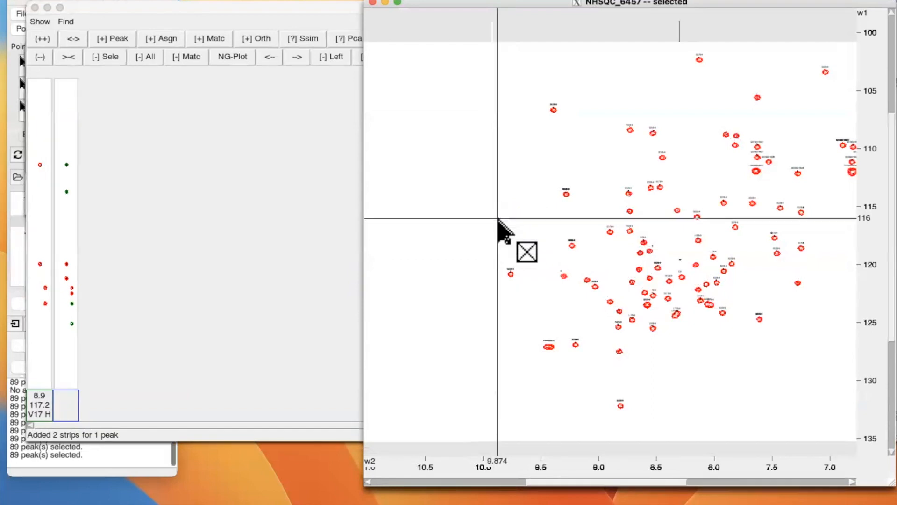
pyautogui.click(113, 37)
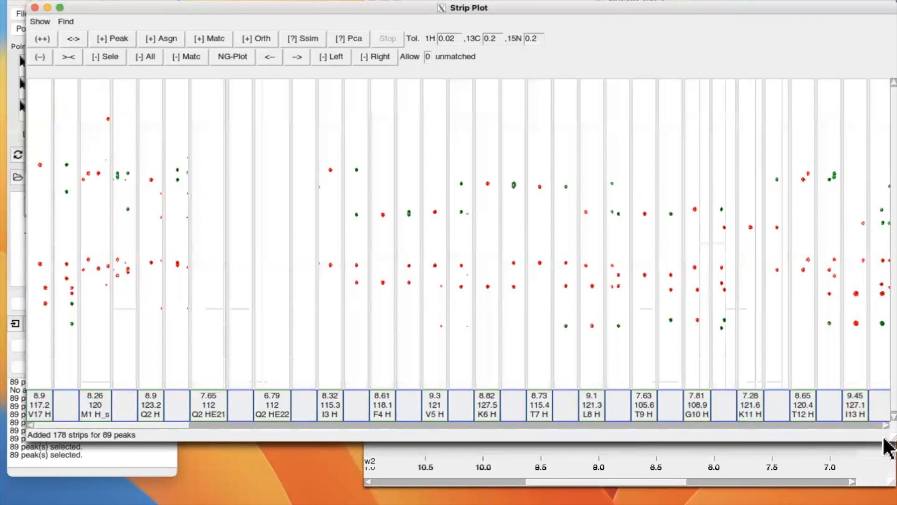
pyautogui.moveTo(883, 443); pyautogui.dragTo(876, 440)
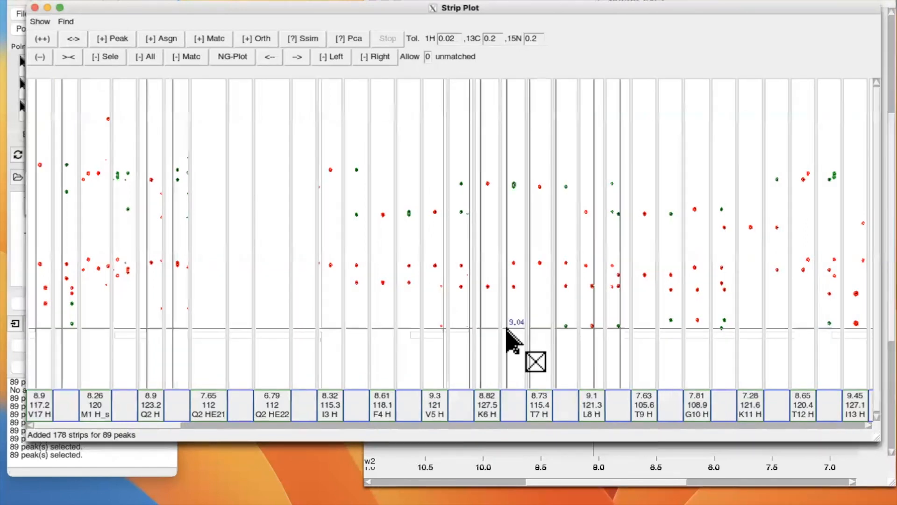
# Select the HNCACB strip of V17 again and run the Ssim search against the full set of strips.
pyautogui.moveTo(78, 234); pyautogui.dragTo(148, 135)
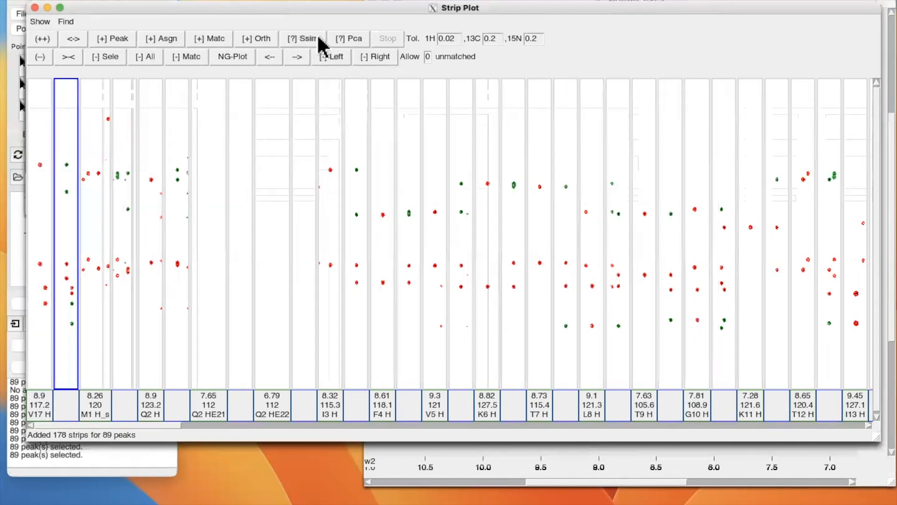
pyautogui.click(307, 37)
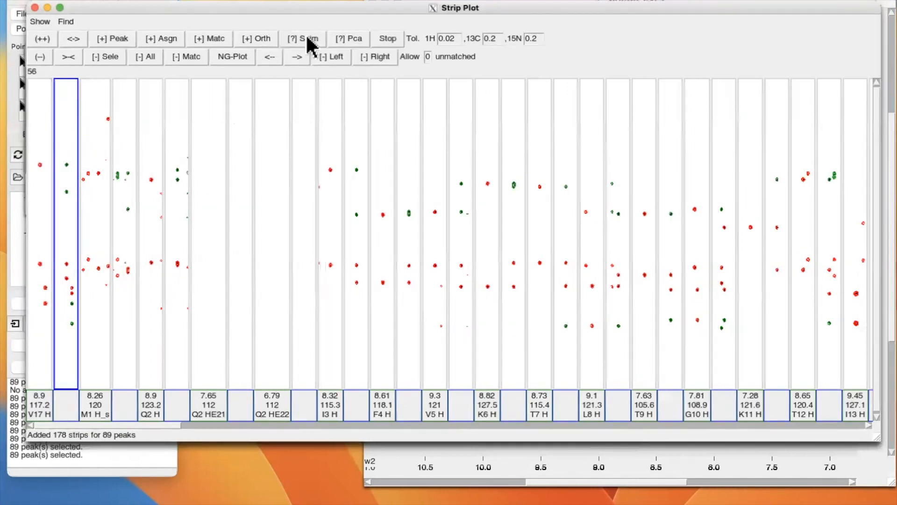